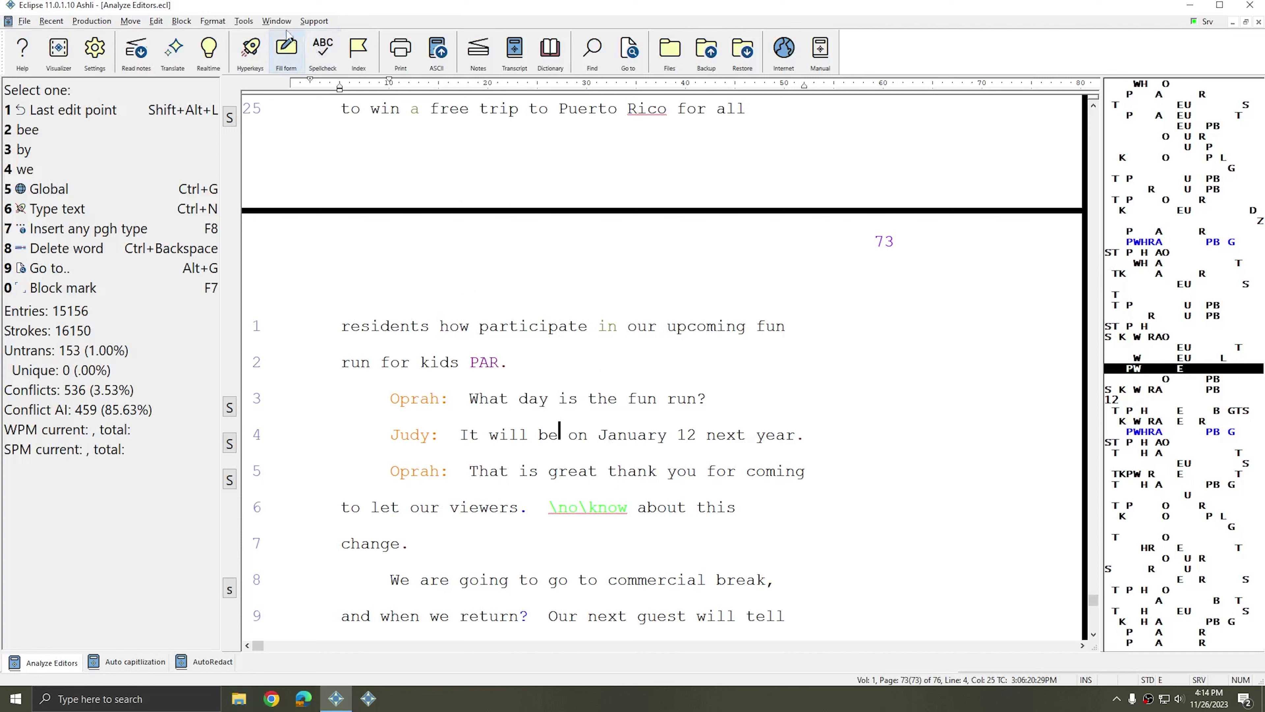
Look through the Window menu's view bar options, then dismiss the menu without choosing anything.
{"action": "left_click", "coordinate": [276, 21]}
{"action": "mouse_move", "coordinate": [327, 255]}
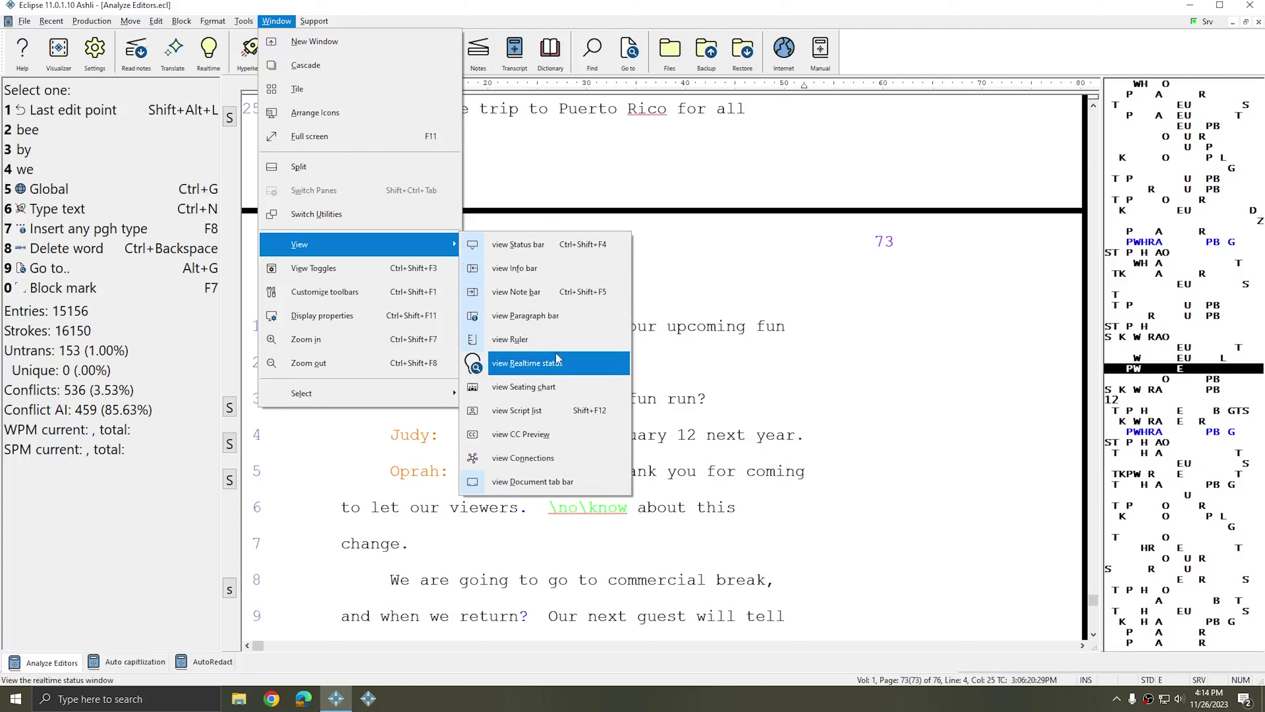
{"action": "left_click", "coordinate": [712, 433]}
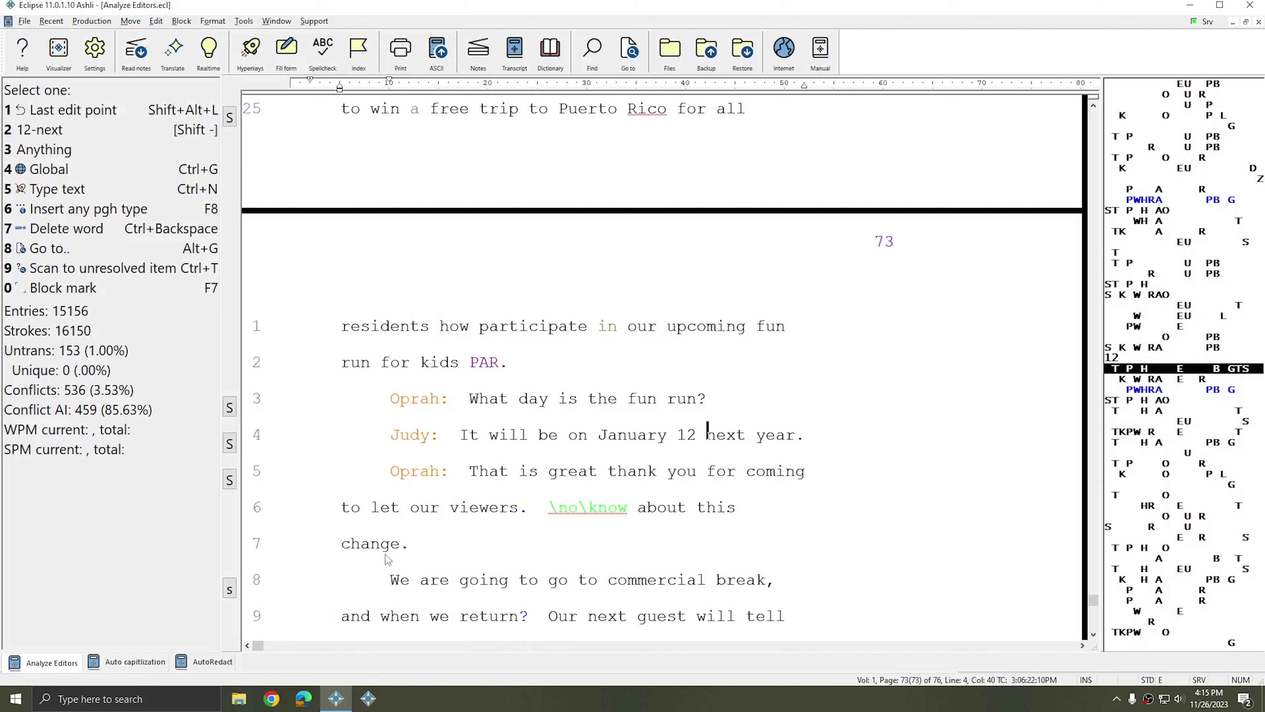
{"action": "key", "text": "ctrl+shift+v"}
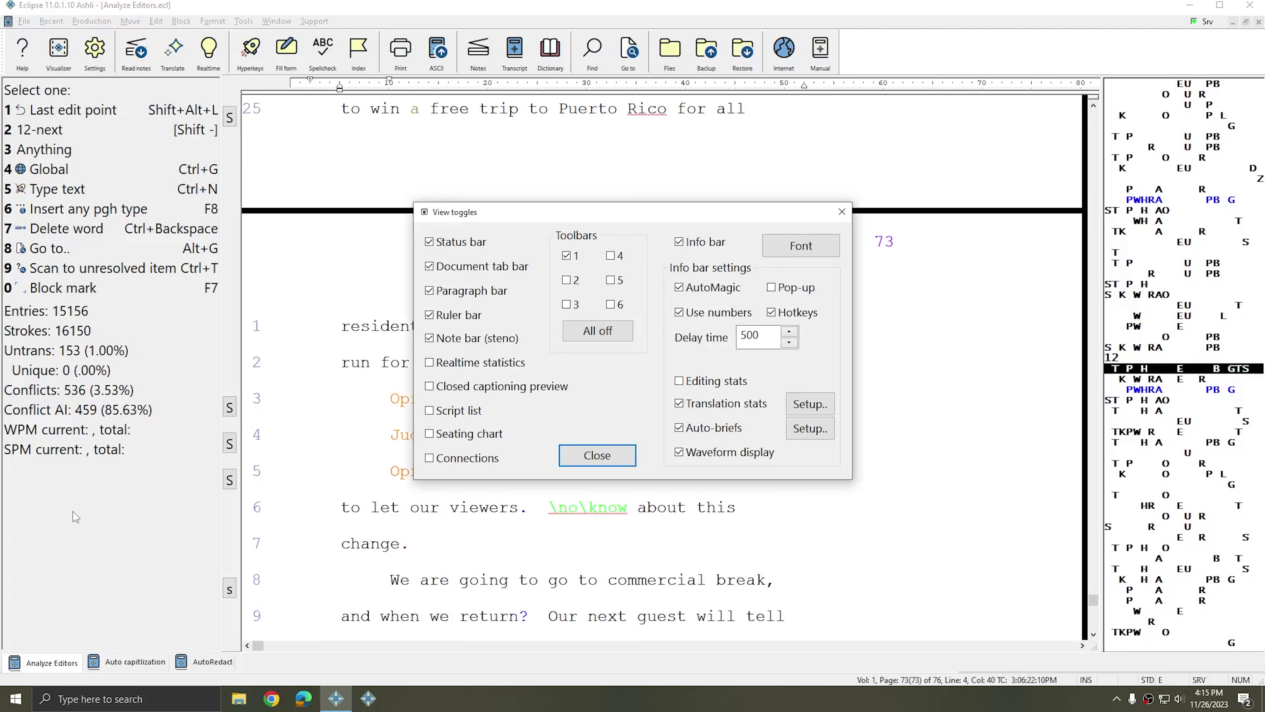
{"action": "left_click", "coordinate": [617, 463]}
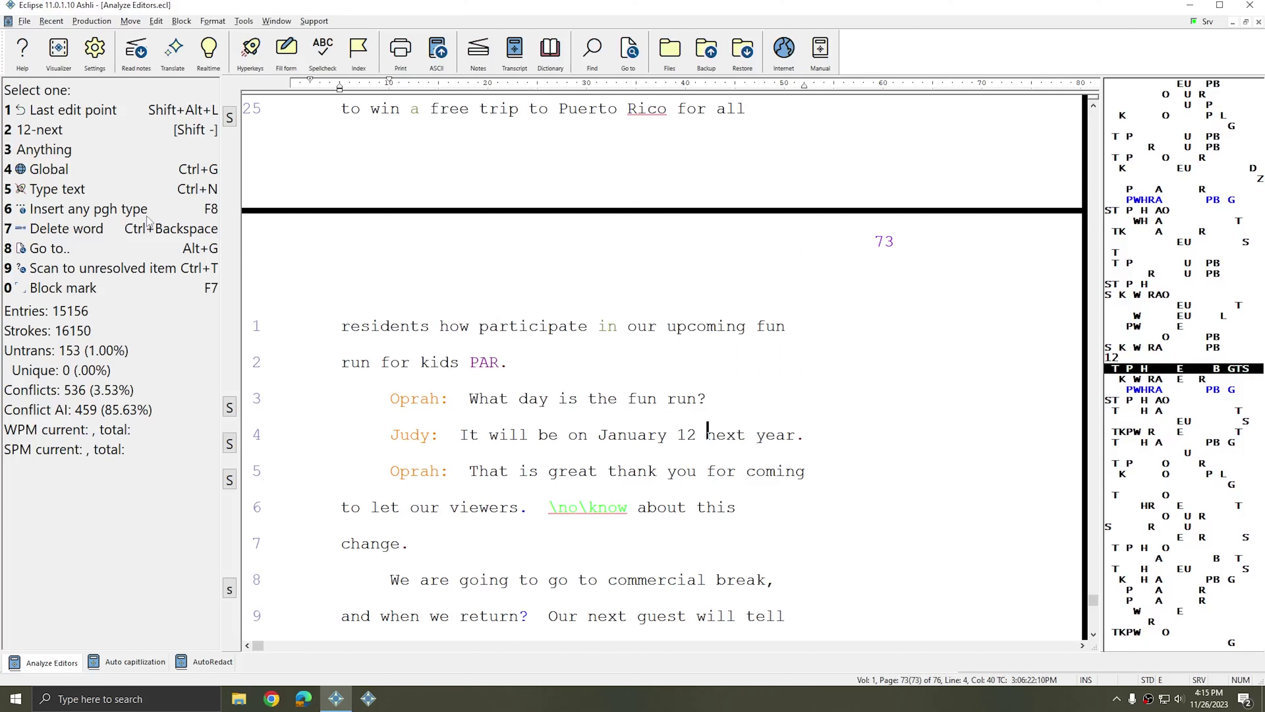
{"action": "left_click", "coordinate": [277, 22]}
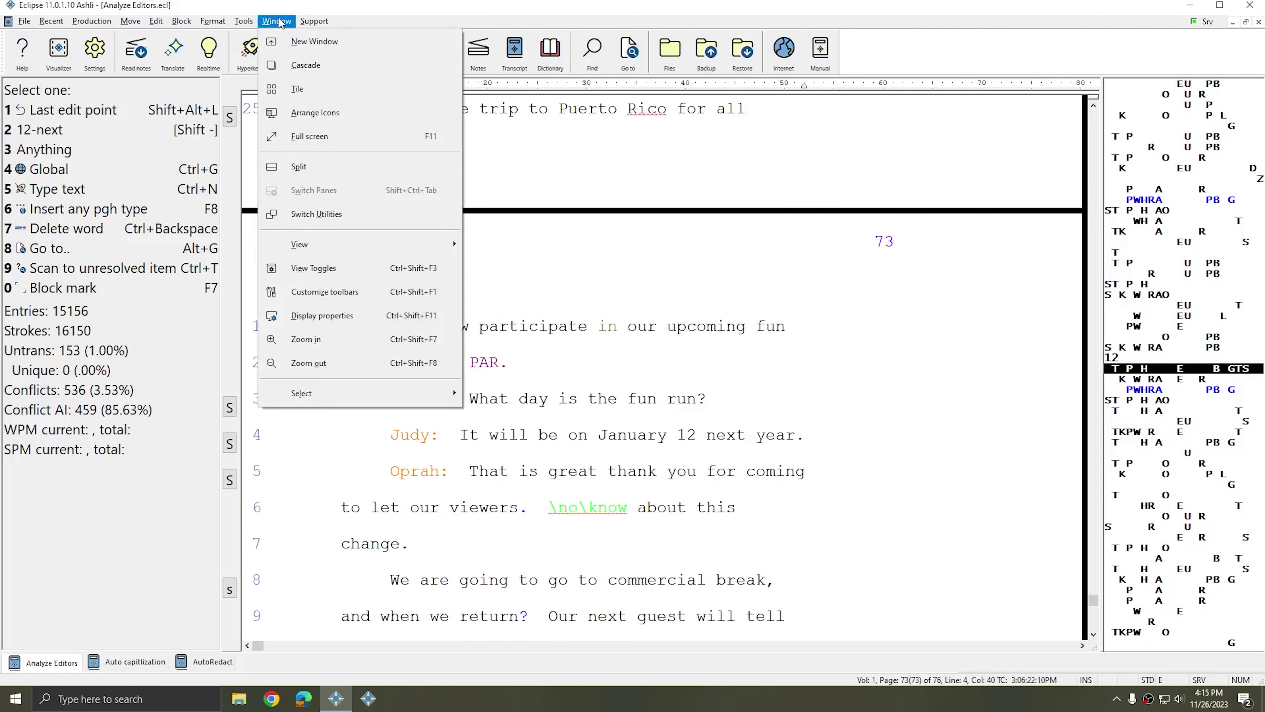
{"action": "left_click", "coordinate": [368, 280]}
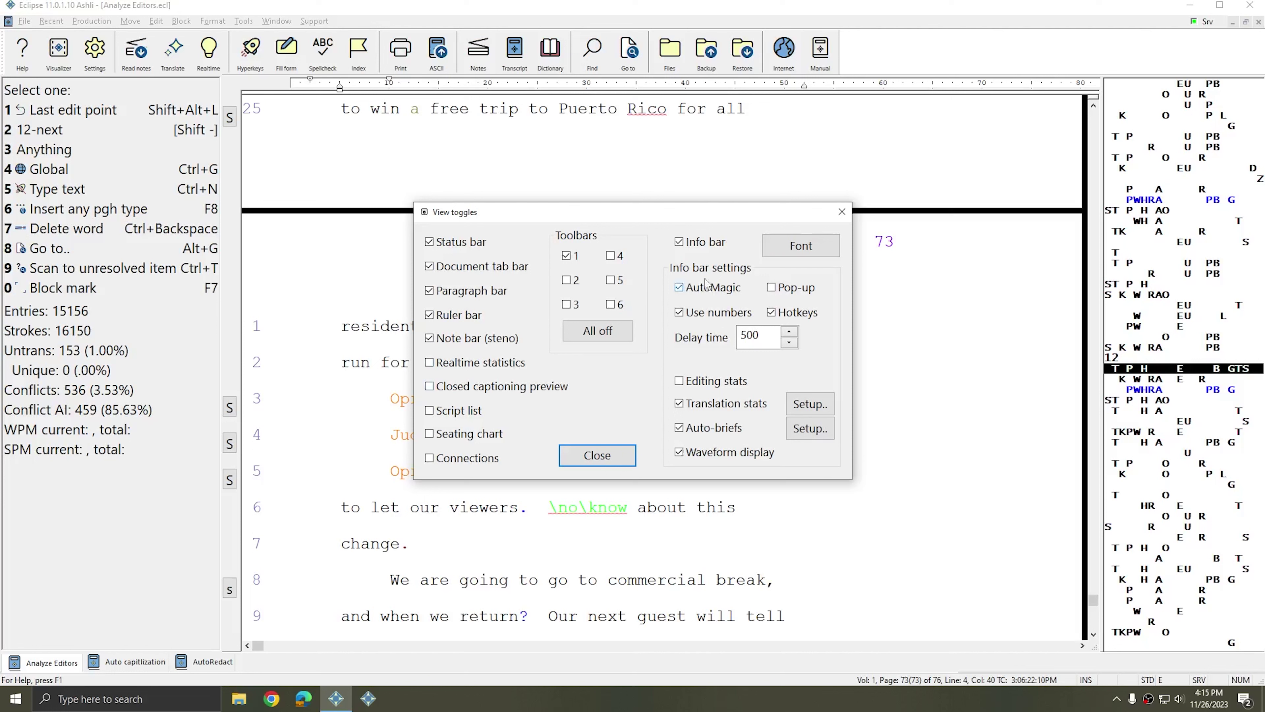
{"action": "left_click", "coordinate": [680, 243]}
{"action": "left_click", "coordinate": [679, 243]}
{"action": "left_click", "coordinate": [454, 249]}
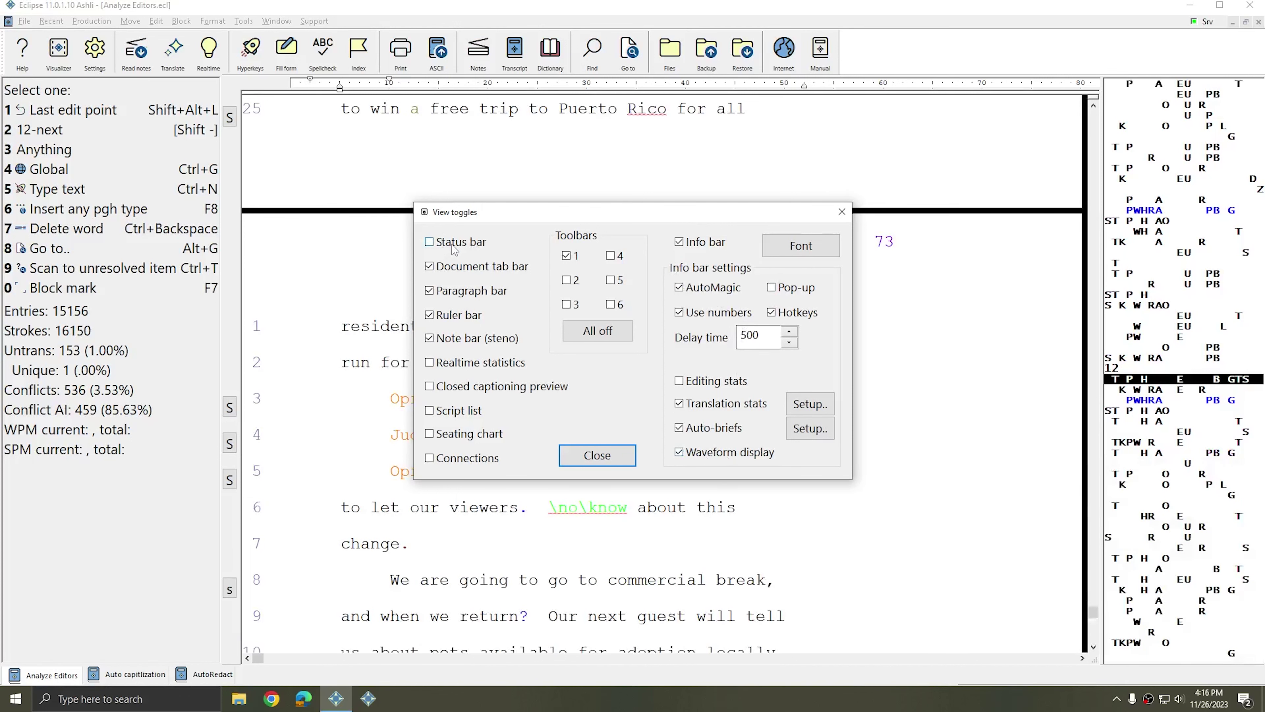
{"action": "left_click", "coordinate": [454, 249]}
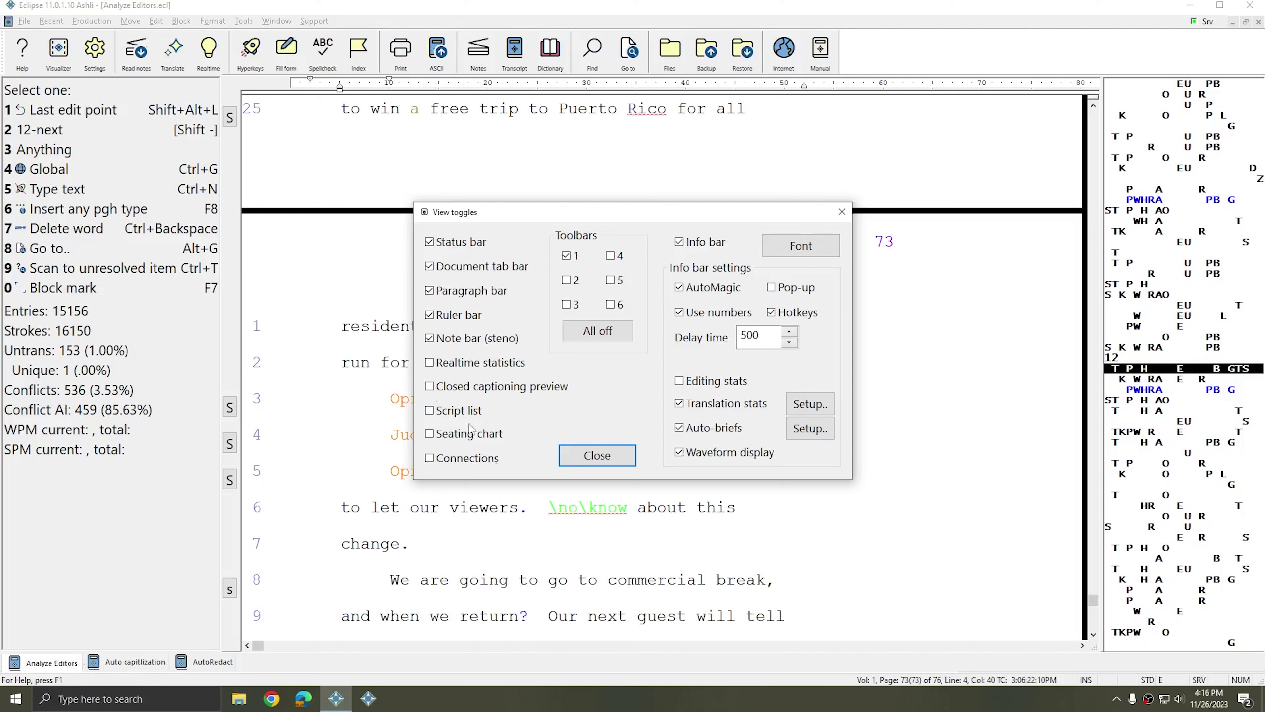
{"action": "left_click", "coordinate": [467, 269]}
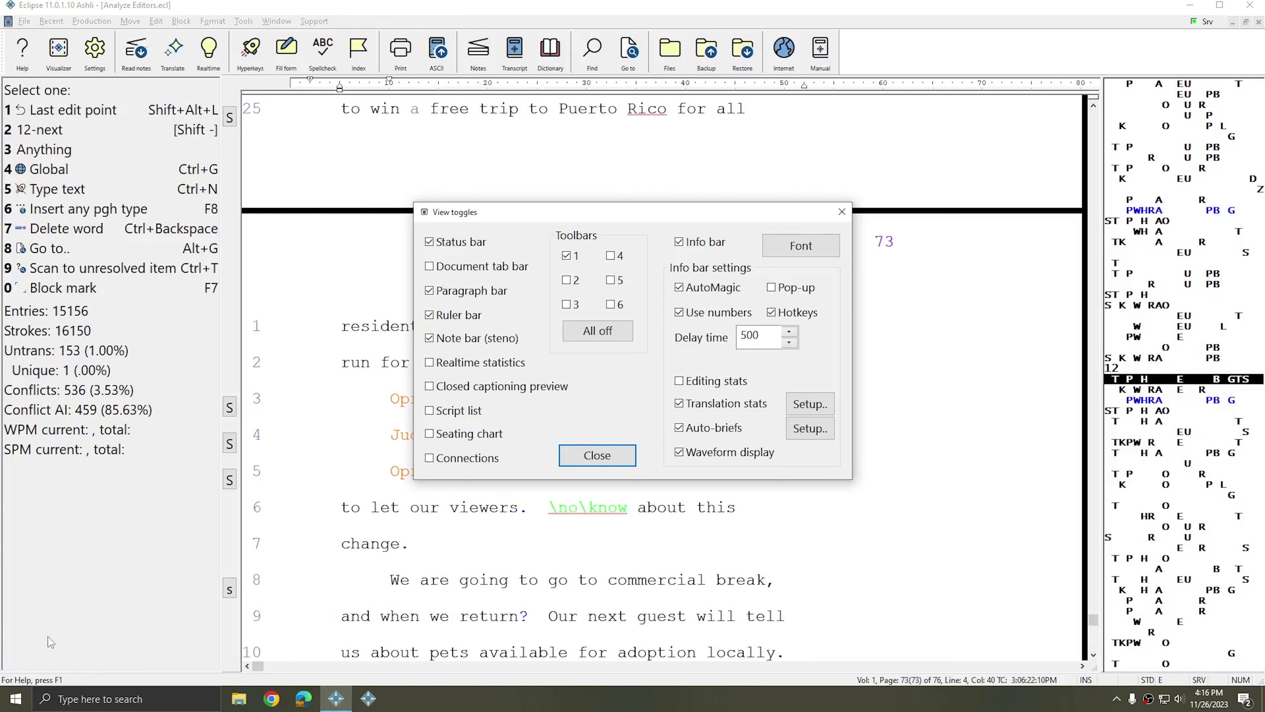
{"action": "left_click", "coordinate": [513, 268]}
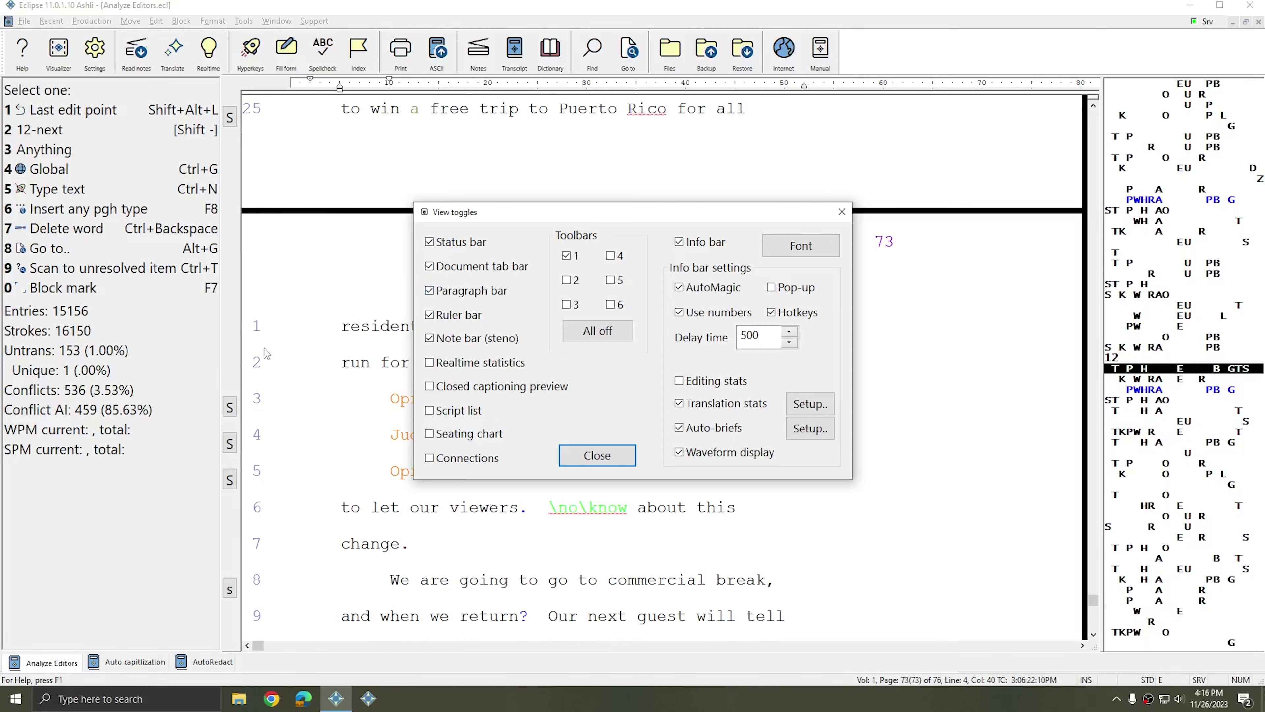
{"action": "left_click", "coordinate": [465, 294]}
{"action": "left_click", "coordinate": [465, 294]}
{"action": "left_click", "coordinate": [458, 319]}
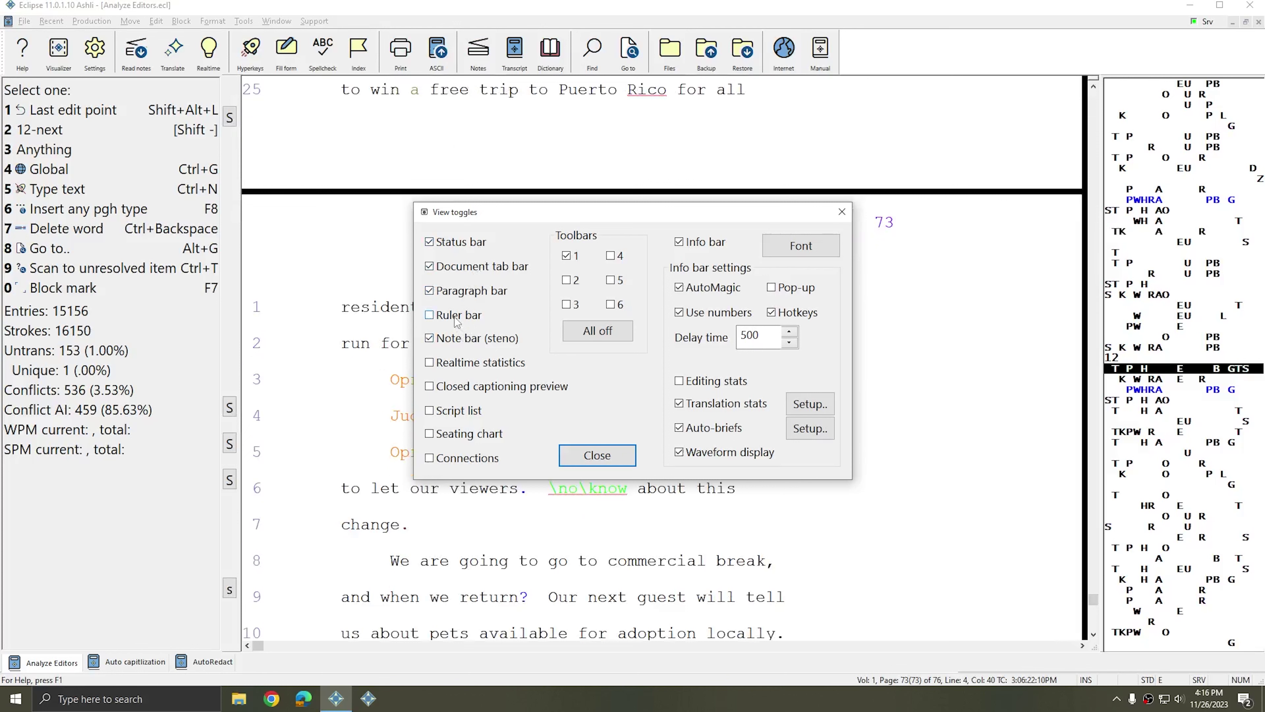
{"action": "left_click", "coordinate": [458, 319]}
{"action": "left_click", "coordinate": [455, 344]}
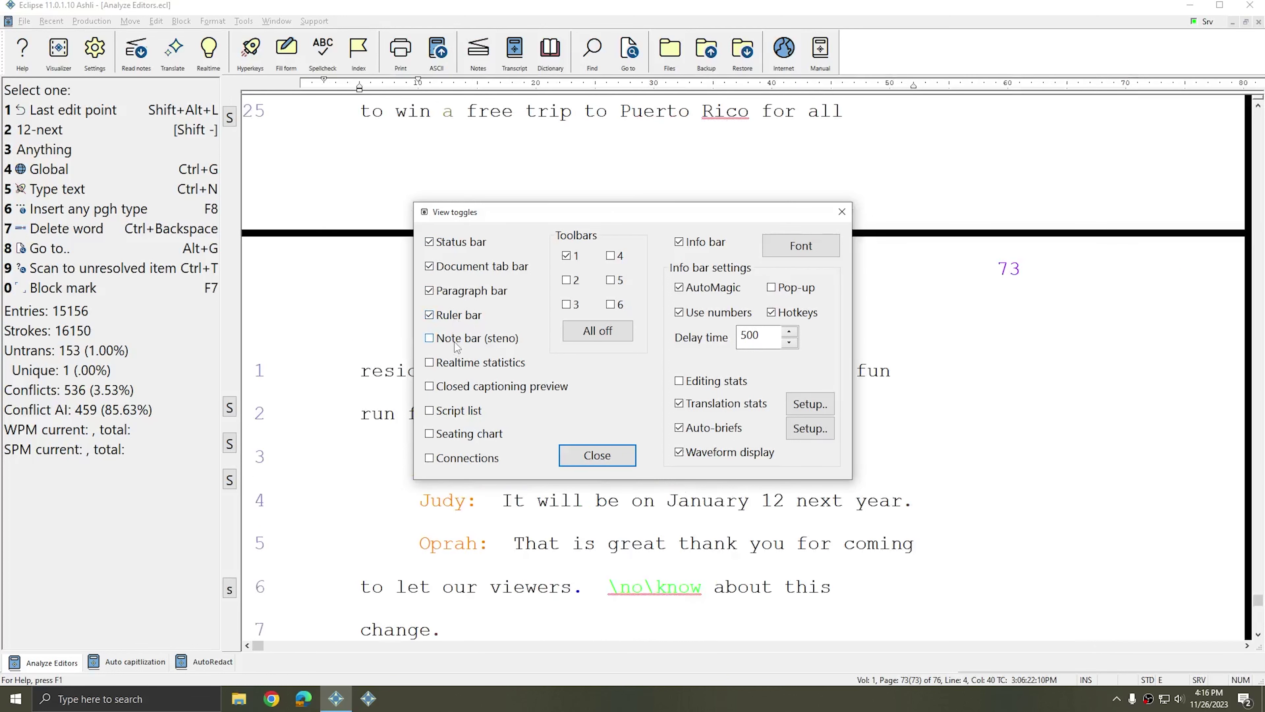
{"action": "left_click", "coordinate": [454, 341]}
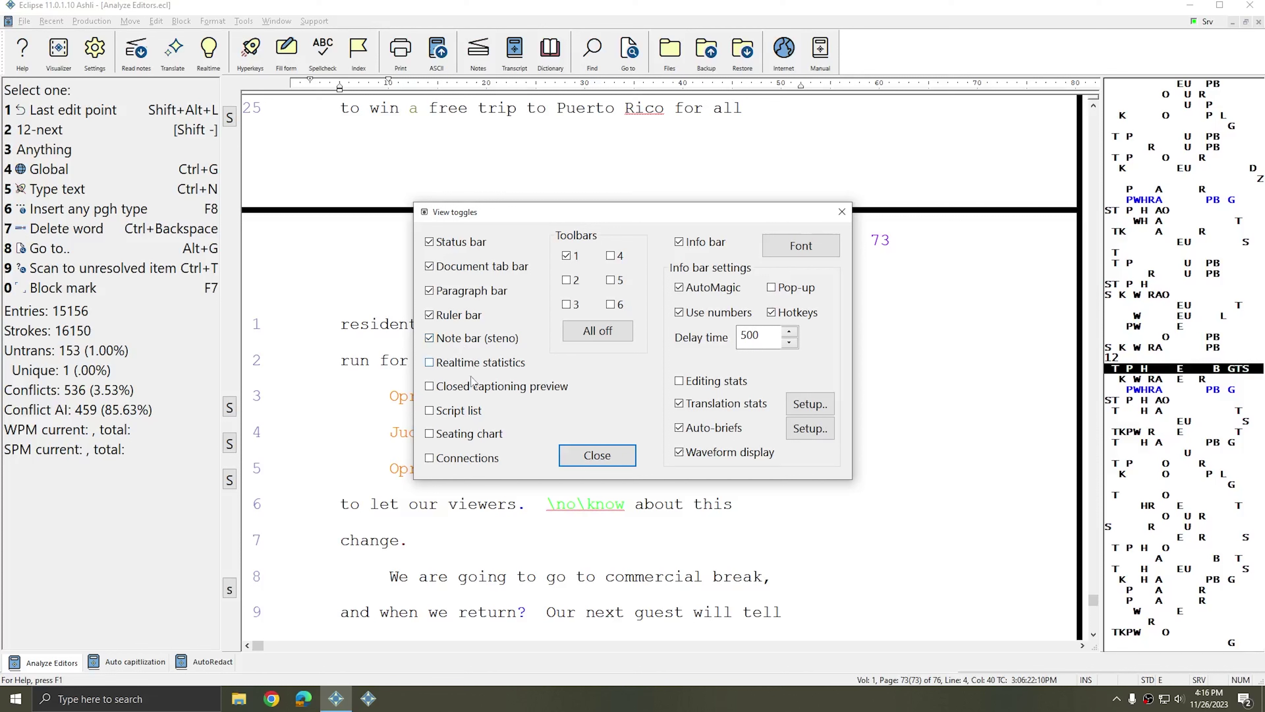
{"action": "left_click", "coordinate": [462, 368]}
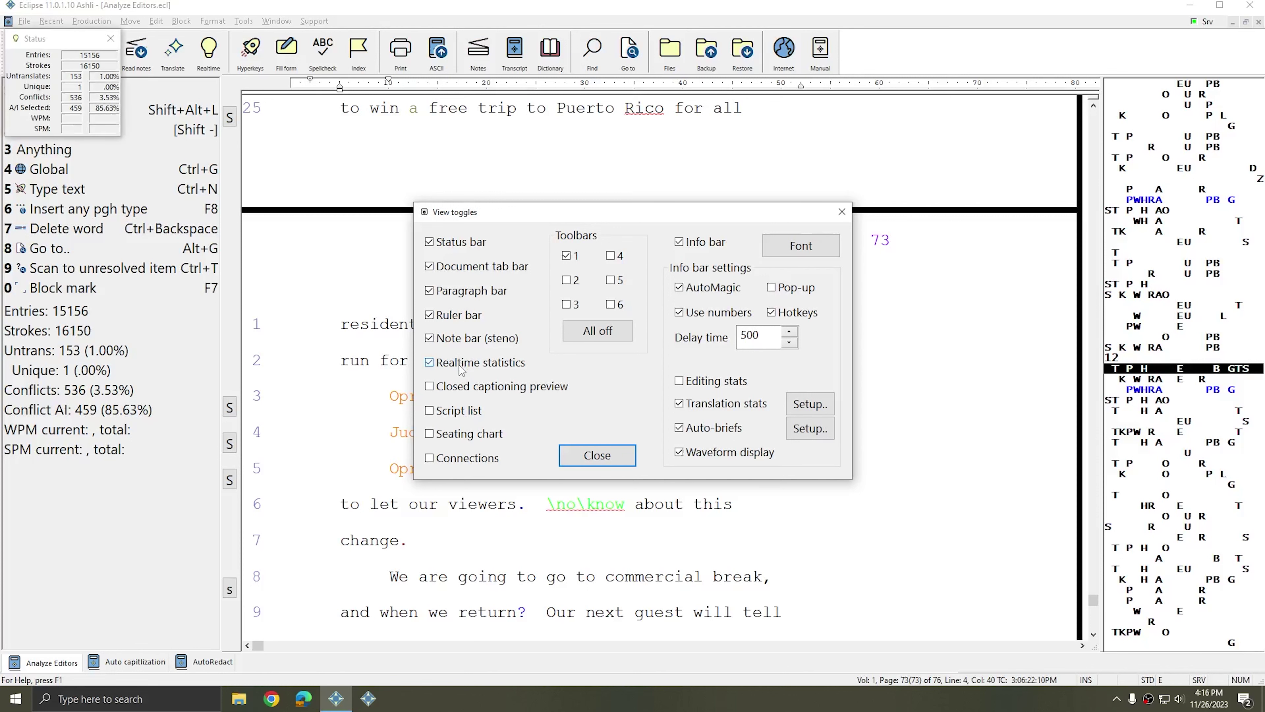
{"action": "left_click", "coordinate": [468, 392]}
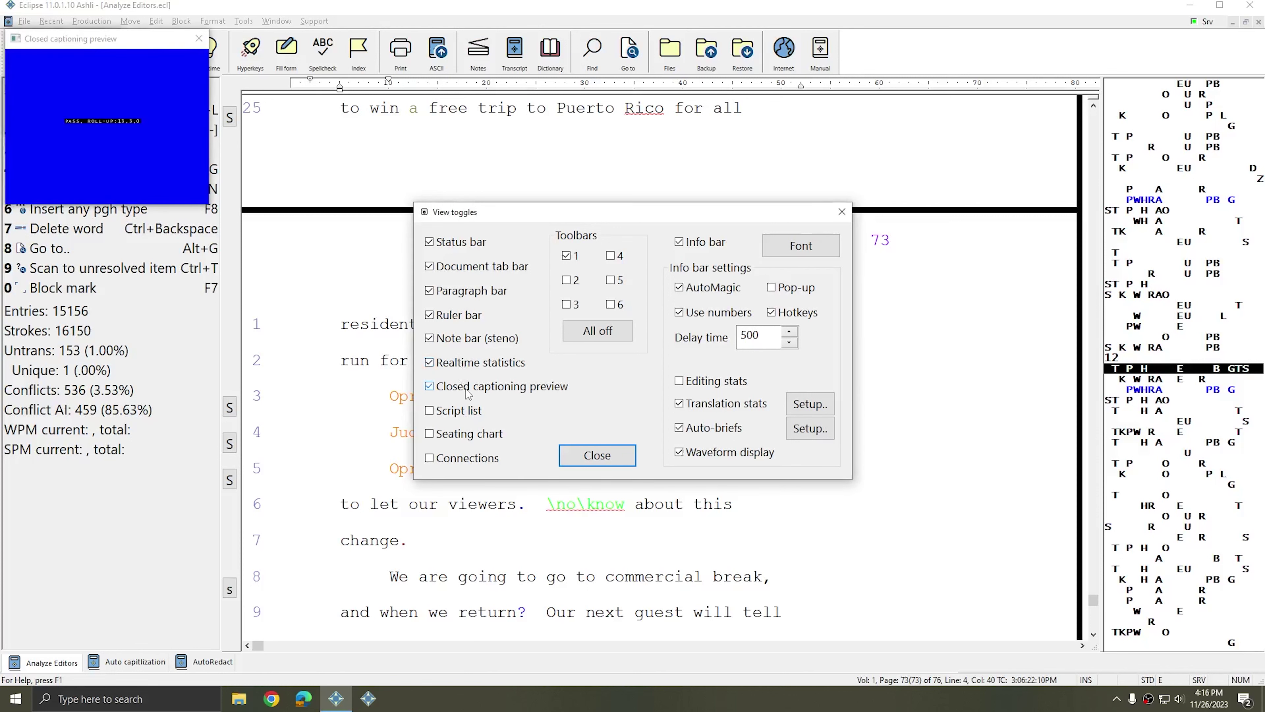
{"action": "left_click", "coordinate": [470, 413]}
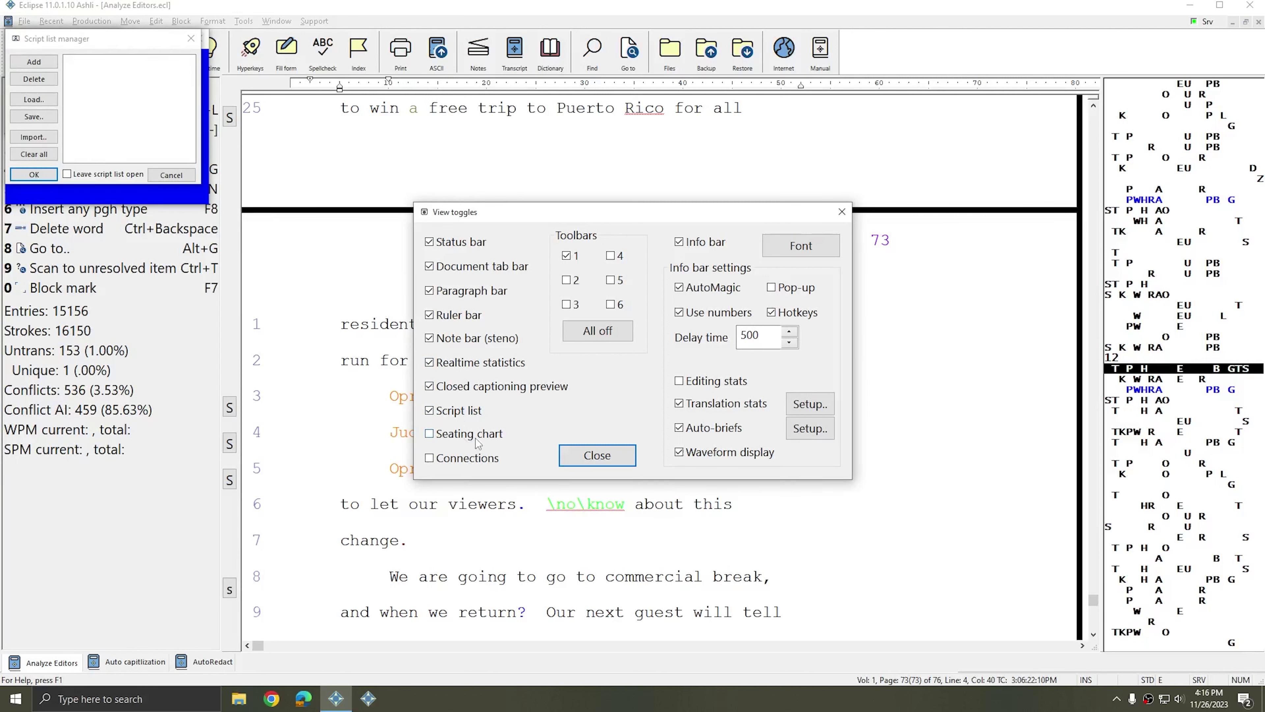
{"action": "left_click", "coordinate": [469, 459]}
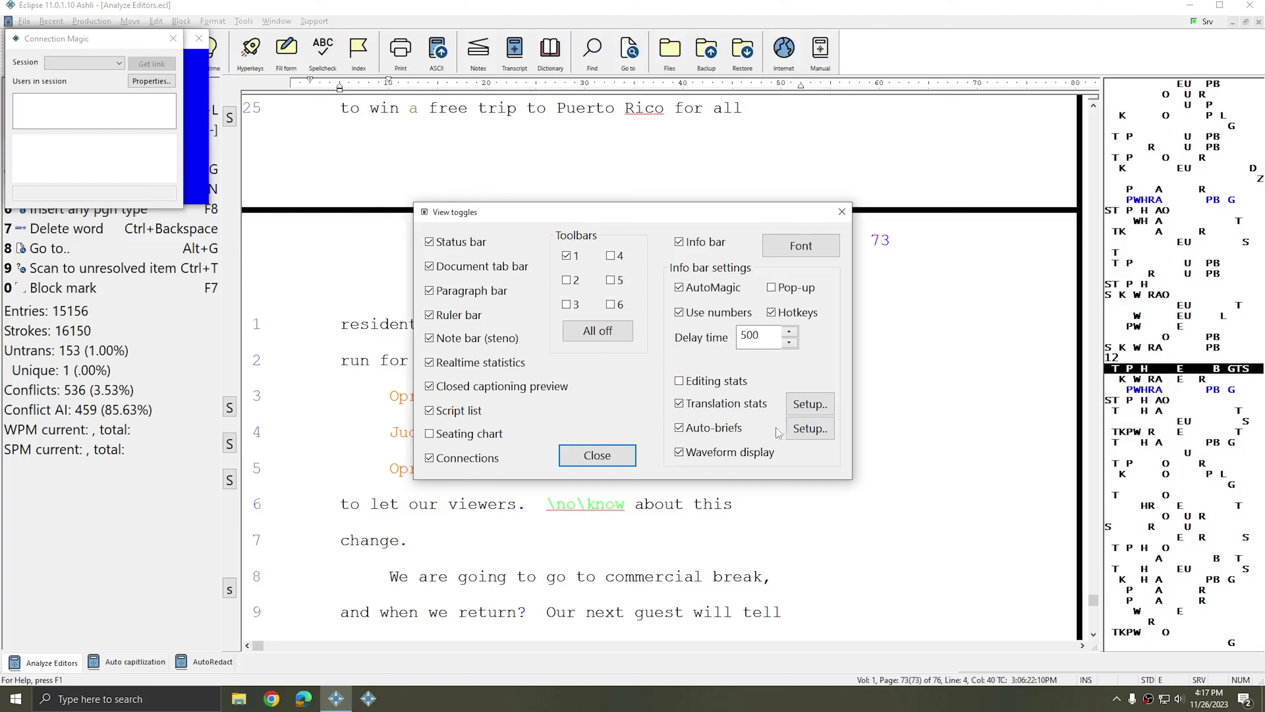
{"action": "left_click", "coordinate": [598, 330]}
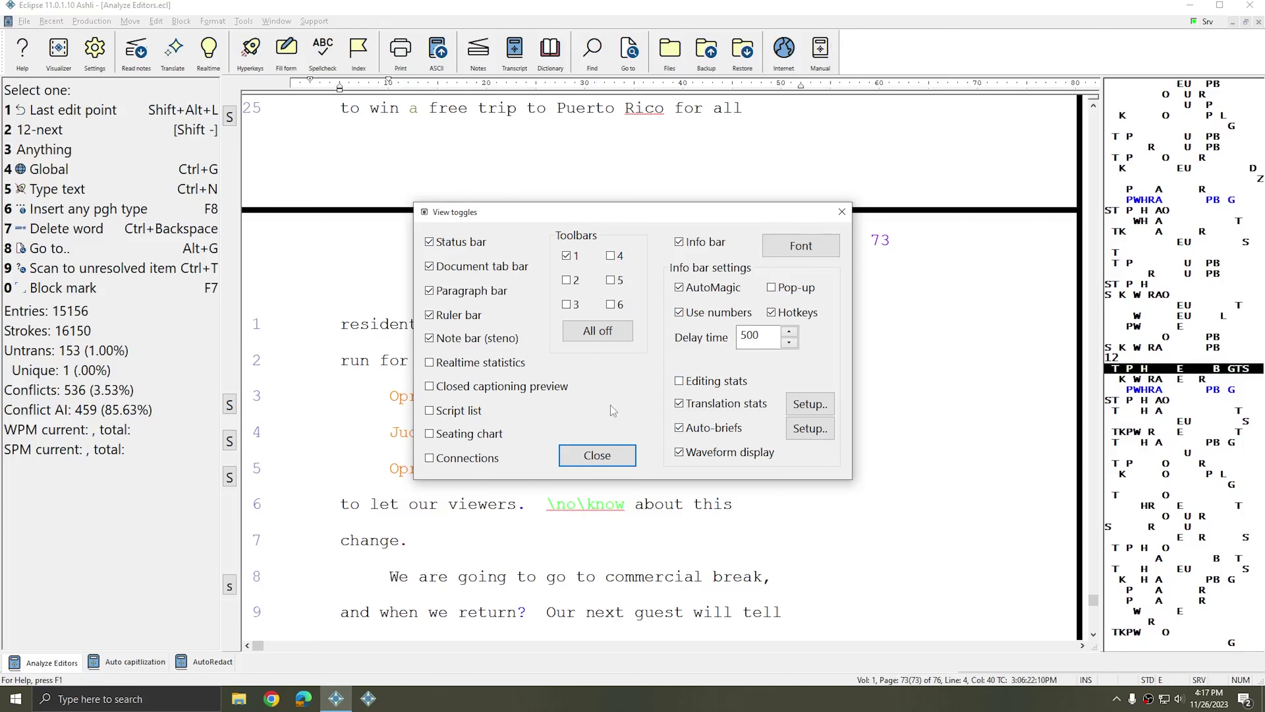
Switch all toolbars off, enable toolbars 1–6, then keep only toolbar 1 and close View toggles.
{"action": "left_click", "coordinate": [593, 341]}
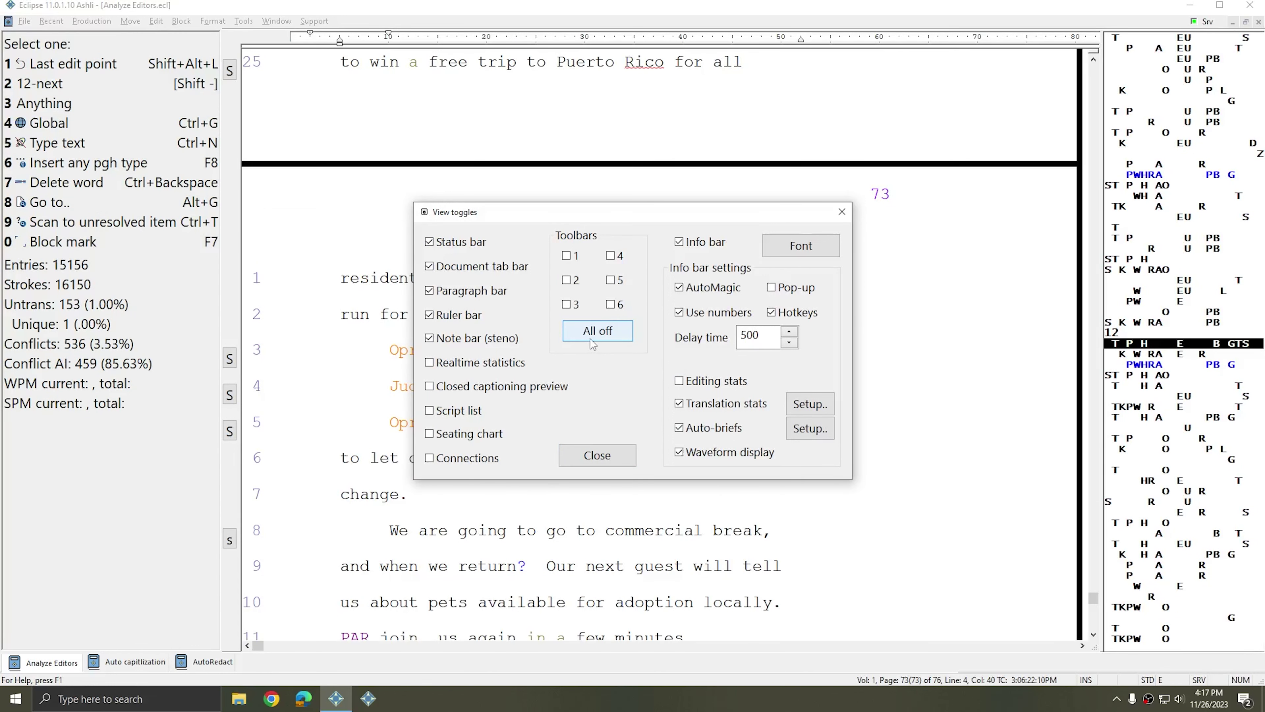
{"action": "left_click", "coordinate": [569, 254]}
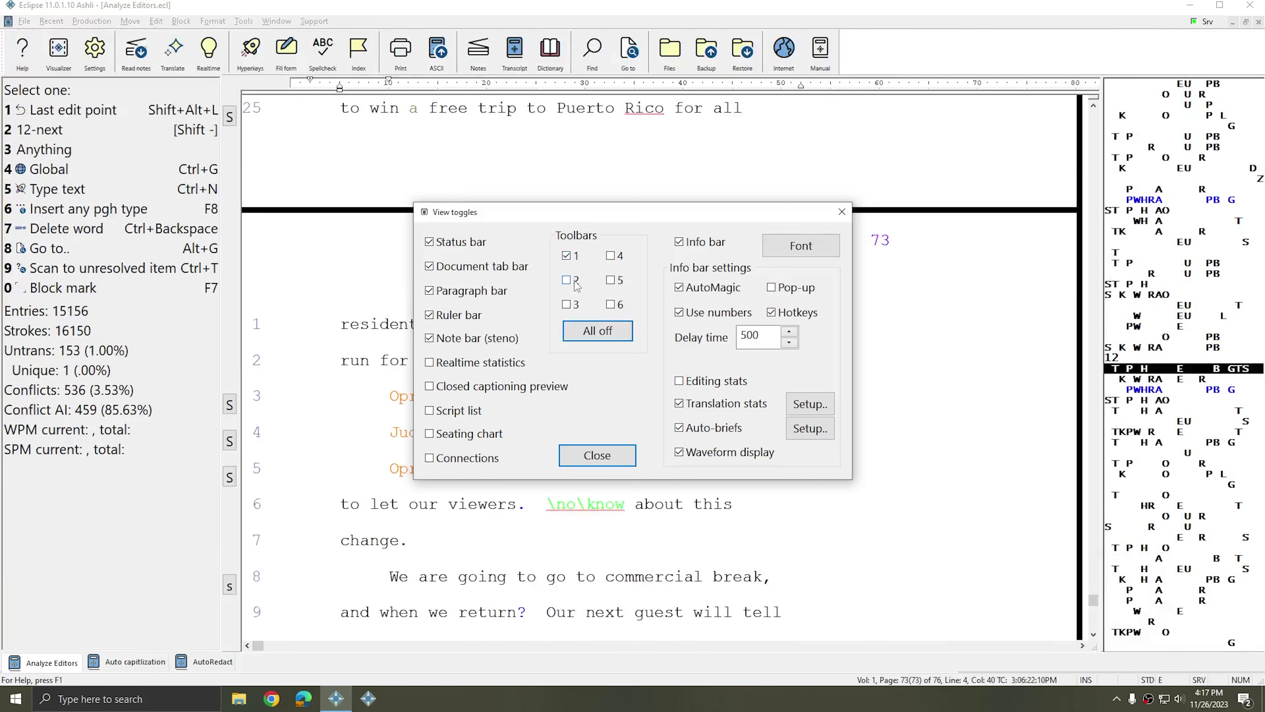
{"action": "left_click", "coordinate": [574, 282]}
{"action": "left_click", "coordinate": [571, 305]}
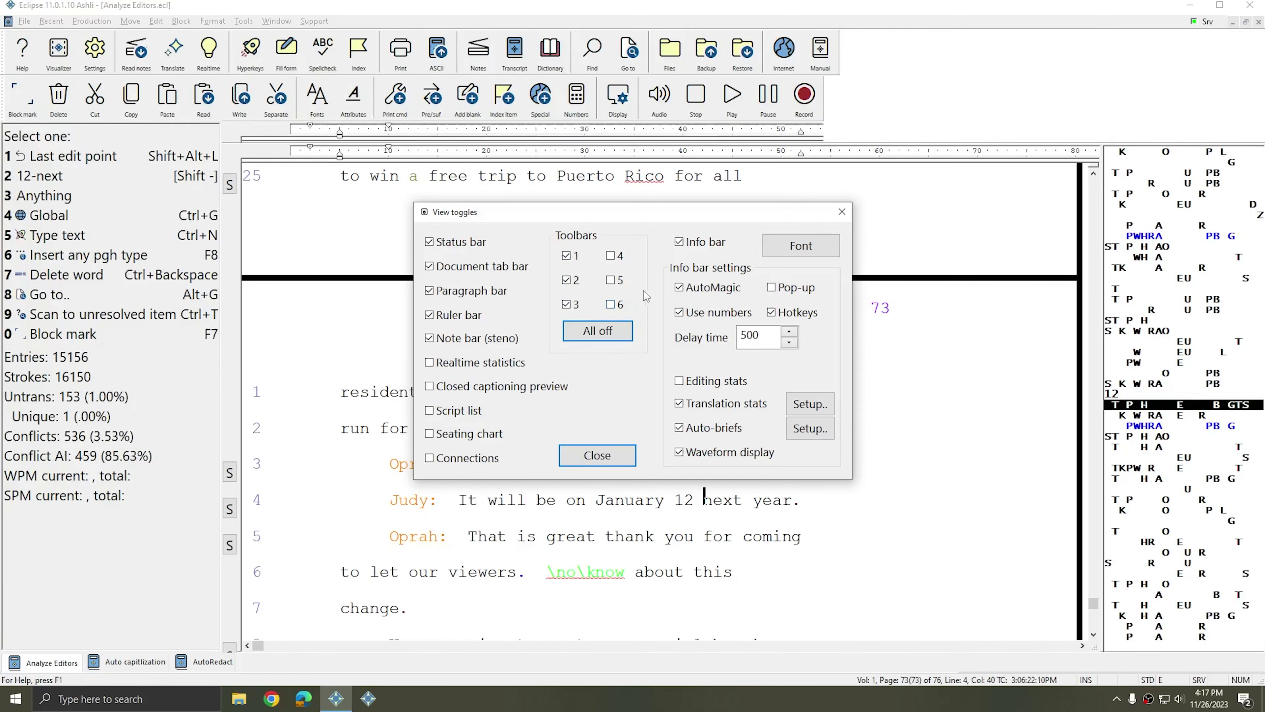
{"action": "left_click", "coordinate": [612, 256]}
{"action": "left_click", "coordinate": [612, 281]}
{"action": "left_click", "coordinate": [613, 305]}
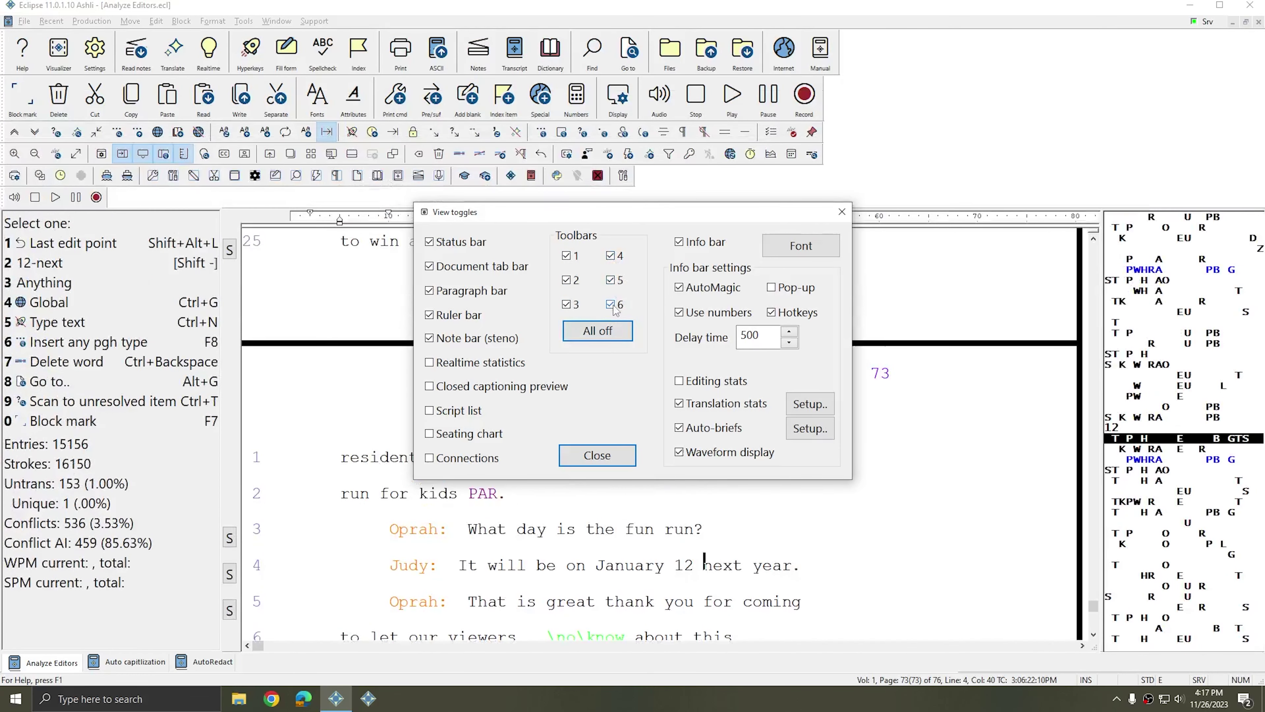
{"action": "left_click", "coordinate": [598, 331]}
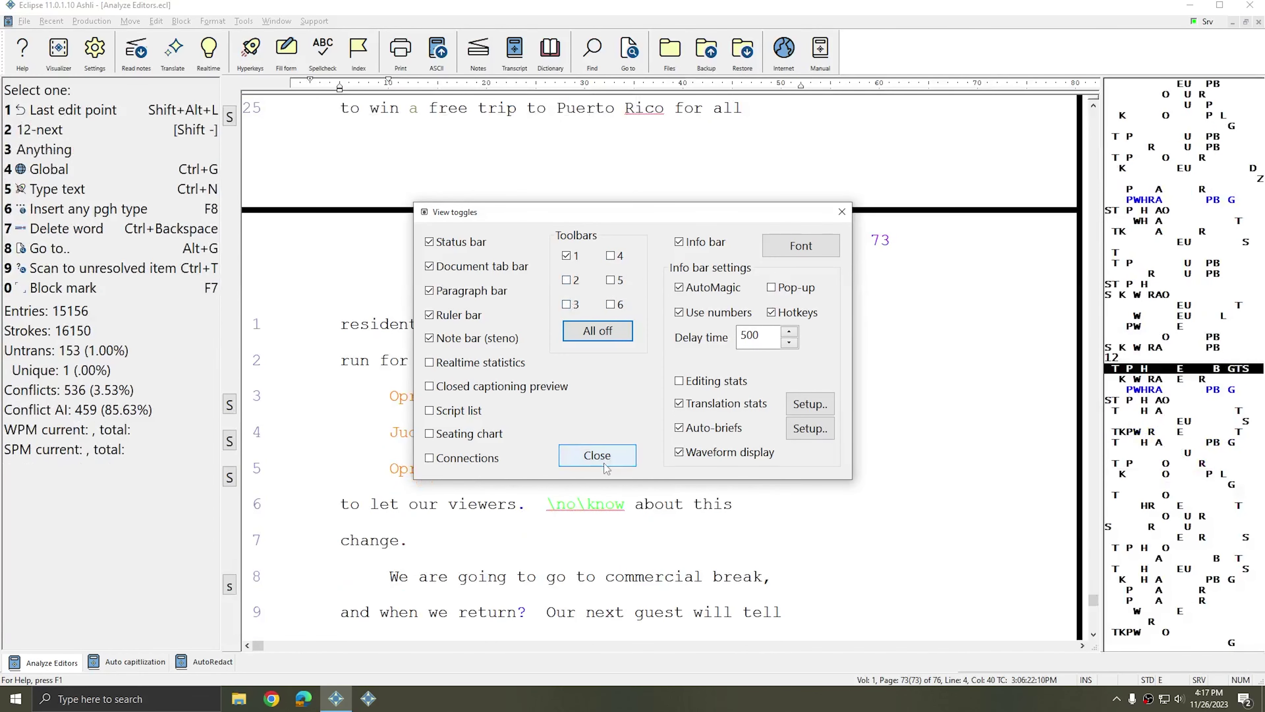
{"action": "left_click", "coordinate": [625, 461]}
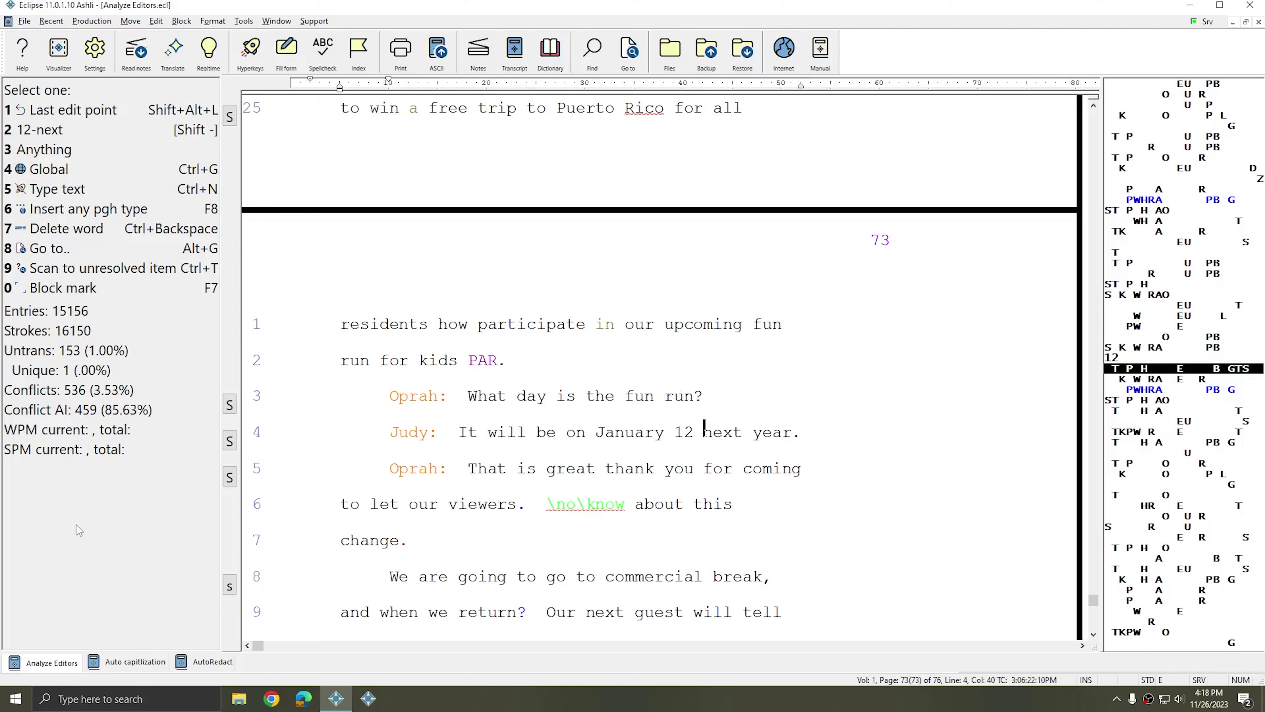
Open View toggles with Ctrl+Shift+V, close it, then open it from the Window menu.
{"action": "key", "text": "ctrl+shift+v"}
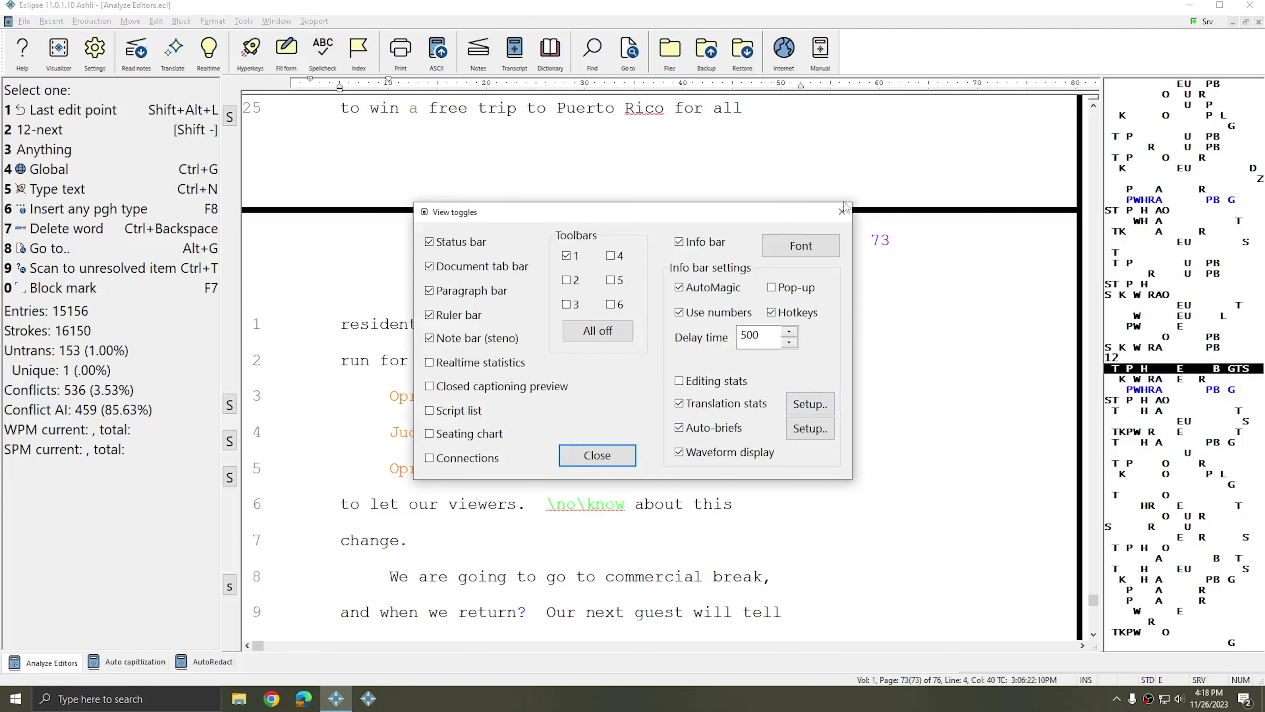
{"action": "left_click", "coordinate": [842, 211]}
{"action": "left_click", "coordinate": [277, 21]}
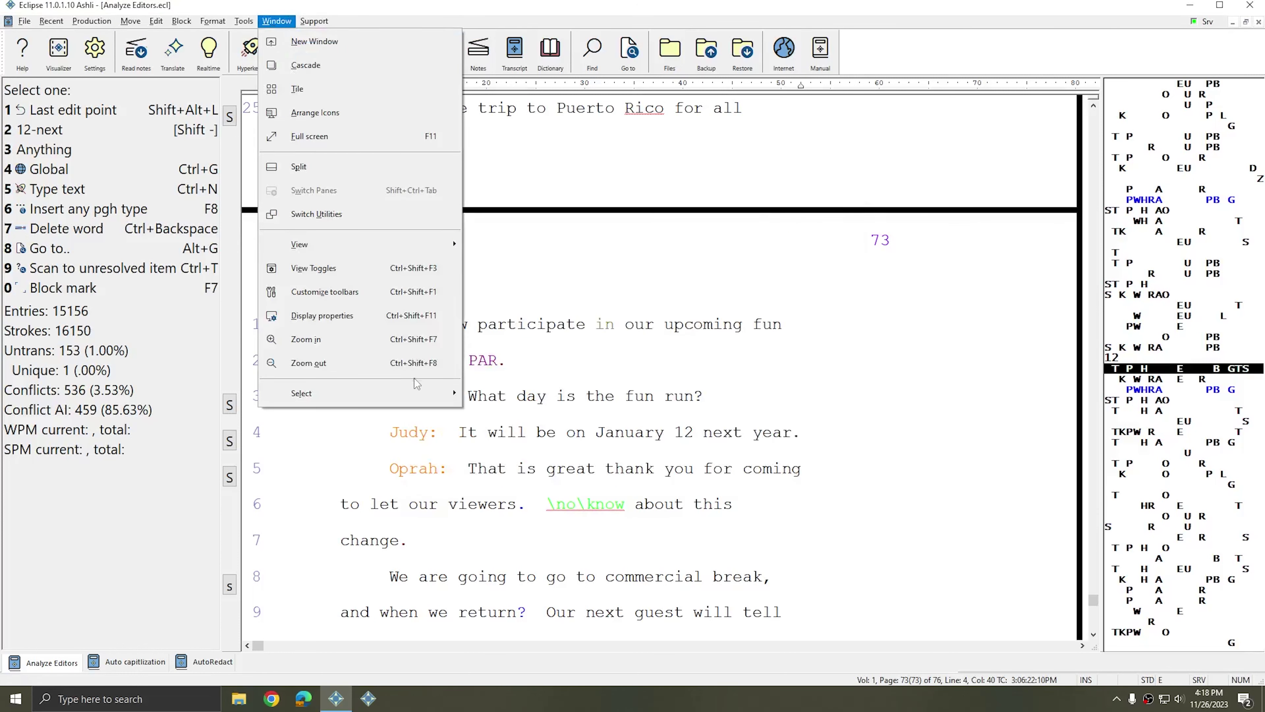
{"action": "left_click", "coordinate": [329, 268]}
Close View toggles once more and reopen it from the Window menu over transcript page 73.
{"action": "left_click", "coordinate": [842, 211]}
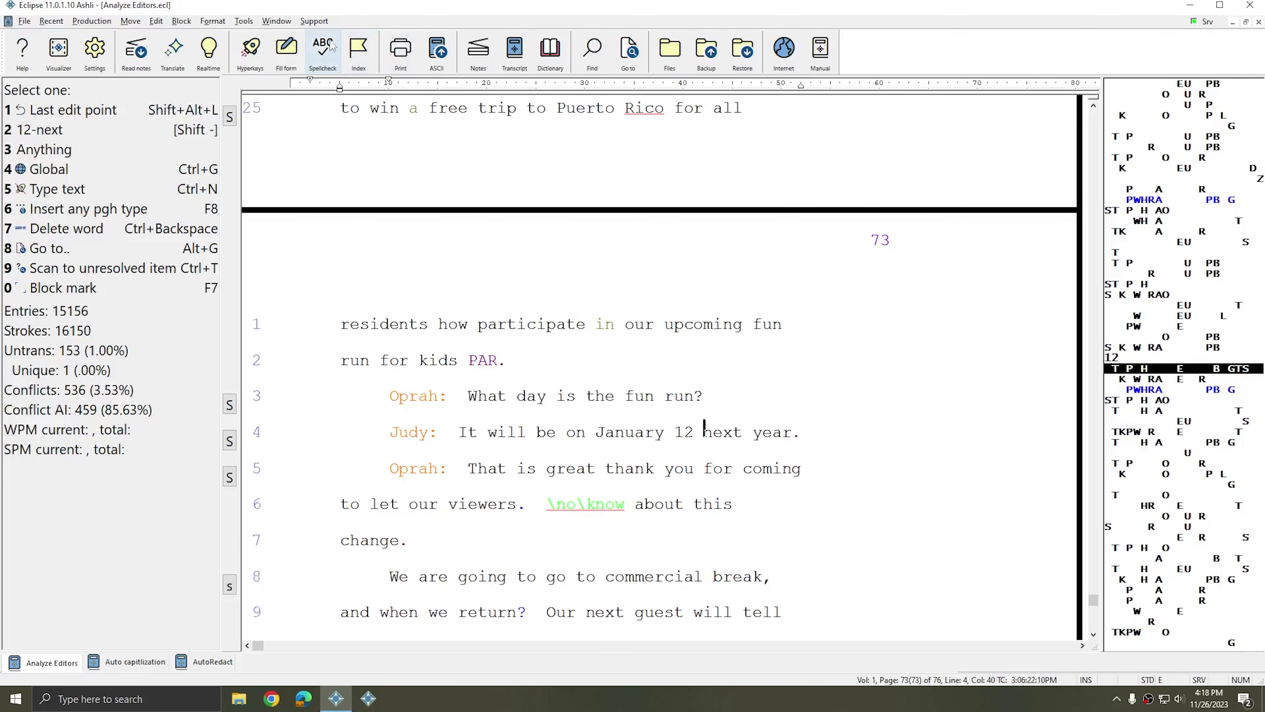
{"action": "left_click", "coordinate": [277, 21]}
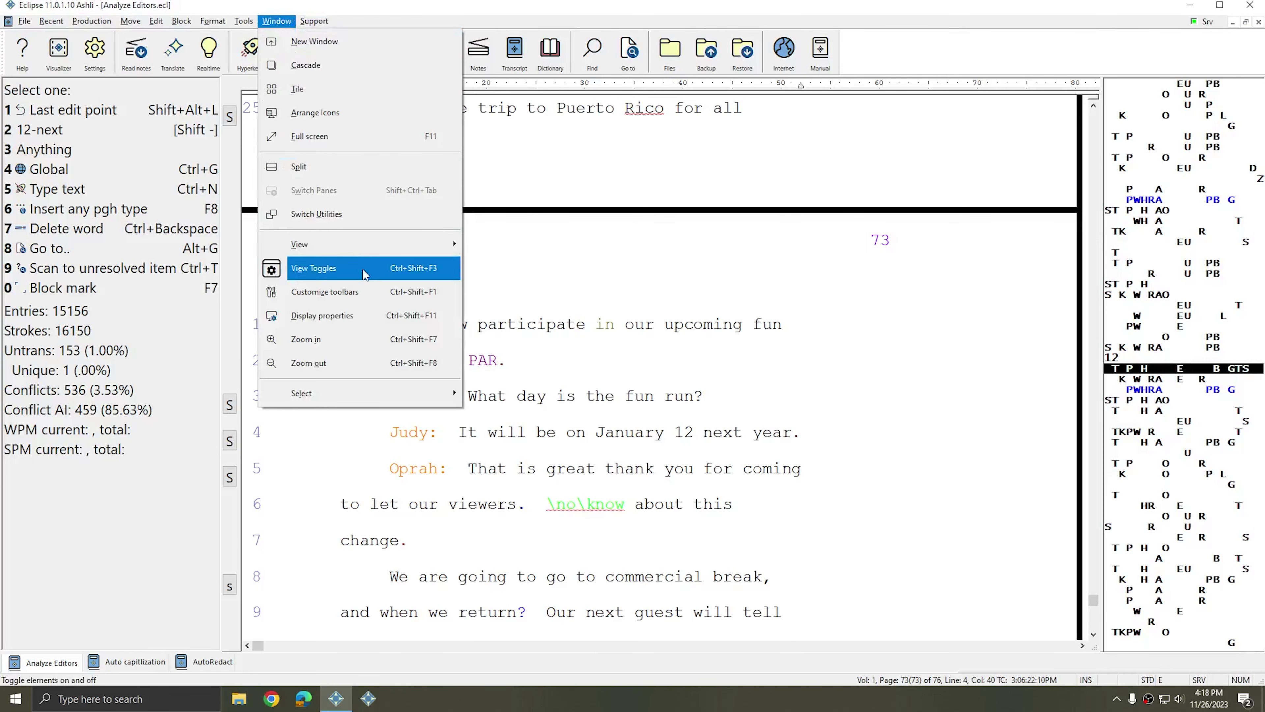
{"action": "left_click", "coordinate": [397, 273]}
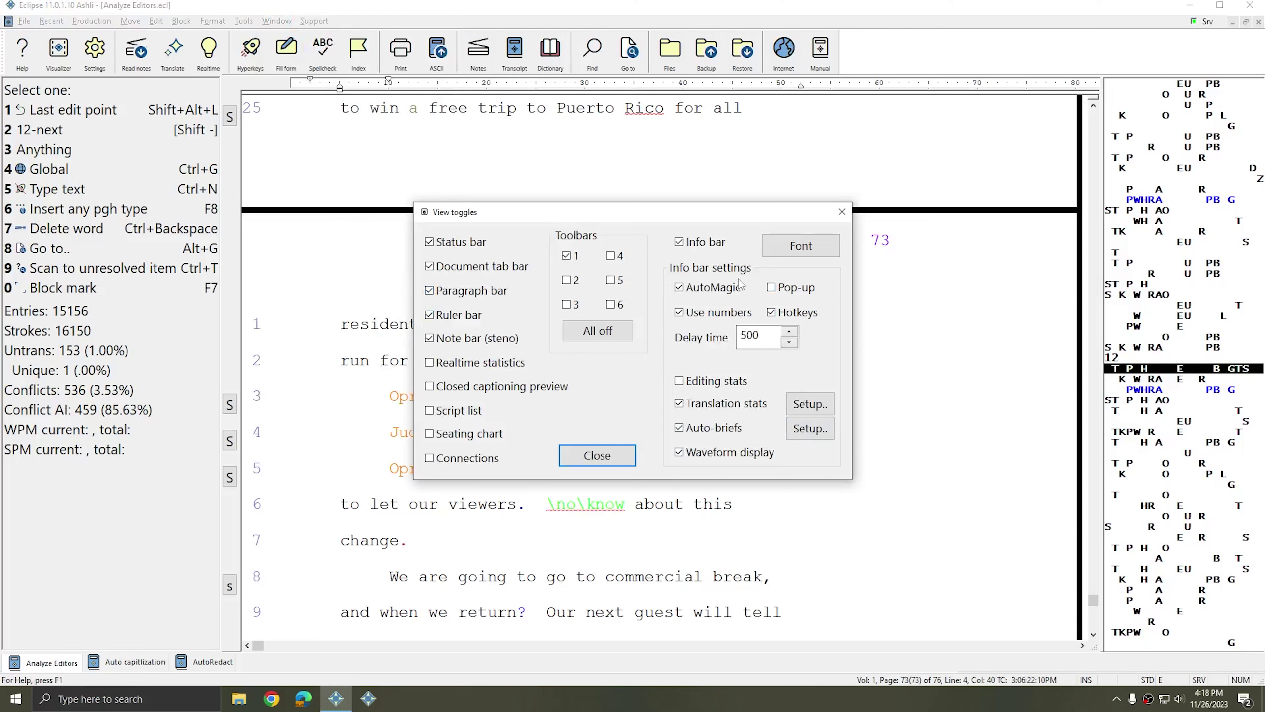